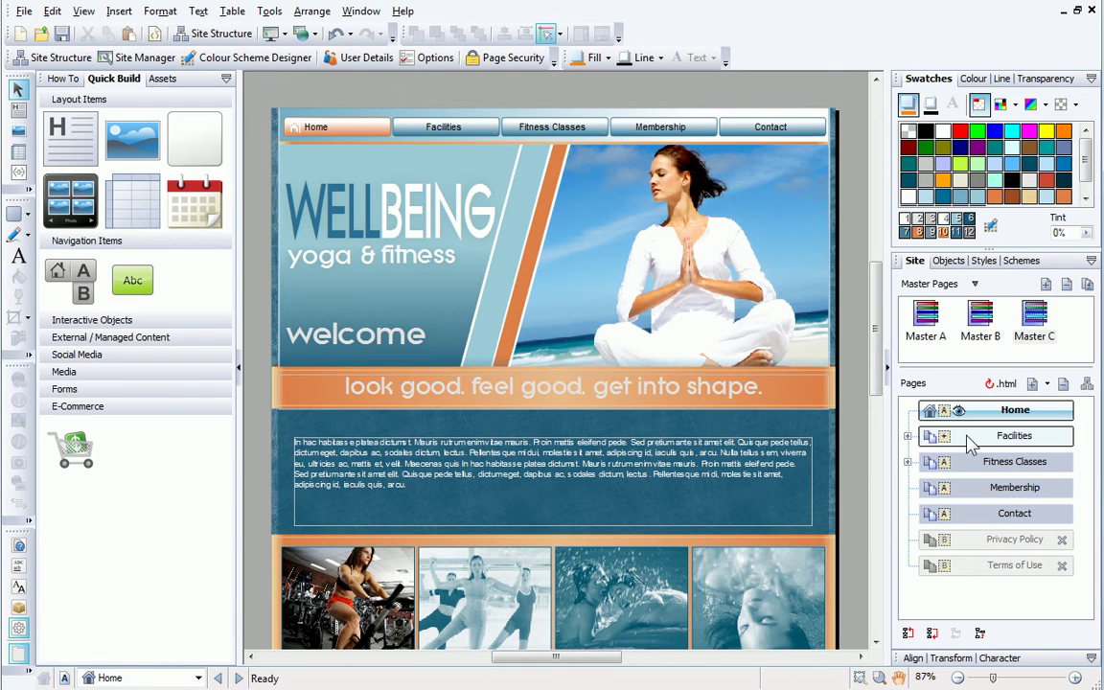
Look through the Facilities, Fitness Classes and Membership pages, then open Master A for editing
double_click(1001, 436)
double_click(987, 461)
double_click(985, 487)
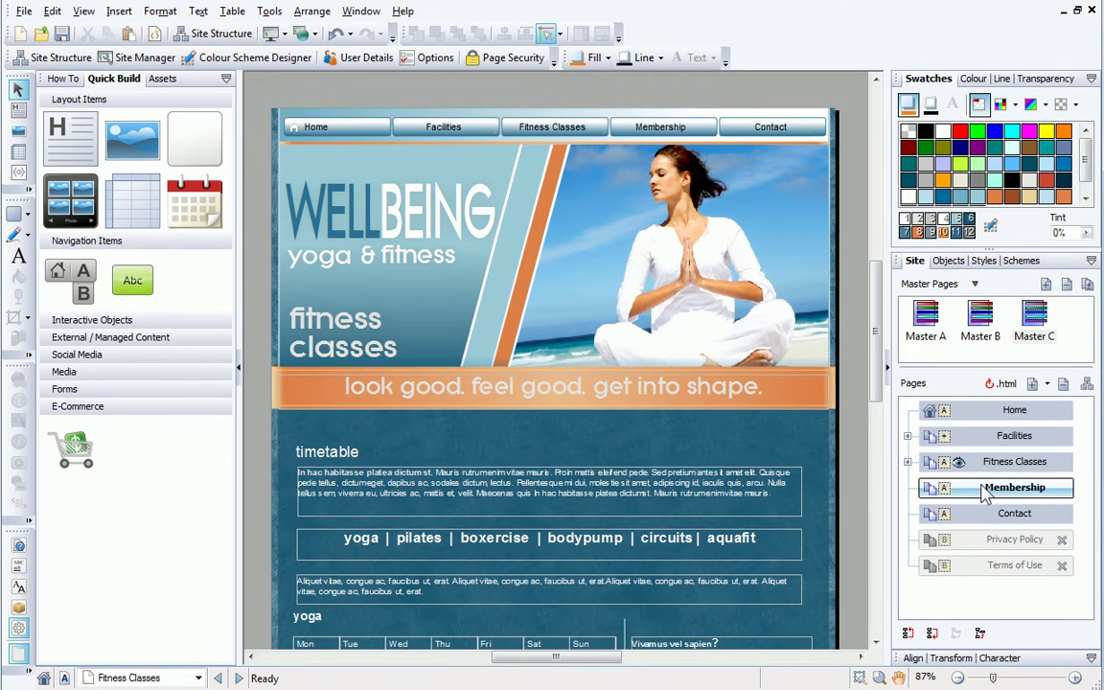
double_click(926, 322)
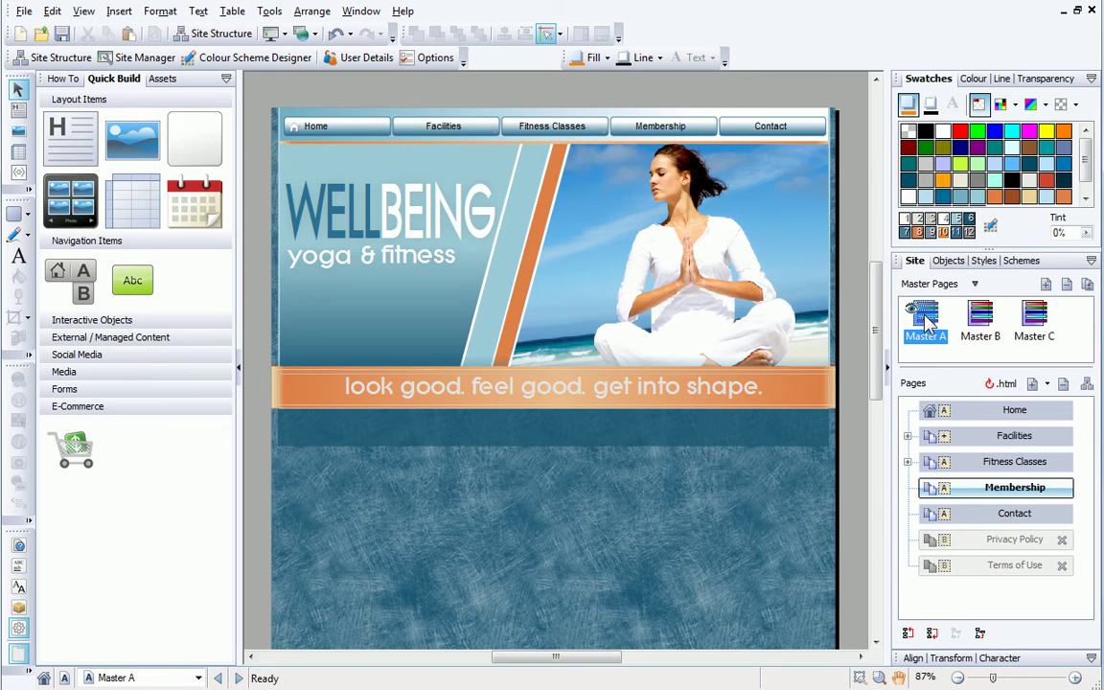
Expand Facilities to show its child pages, view the Yoga page, then open the Gym page
drag(928, 324, 910, 450)
click(907, 437)
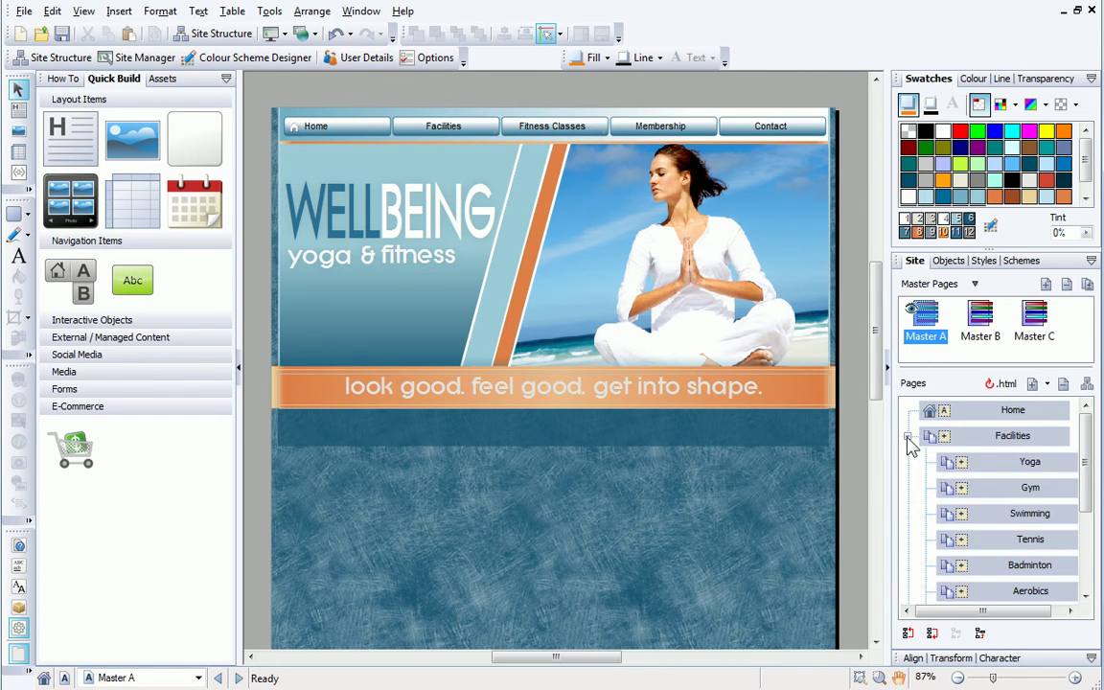
click(998, 463)
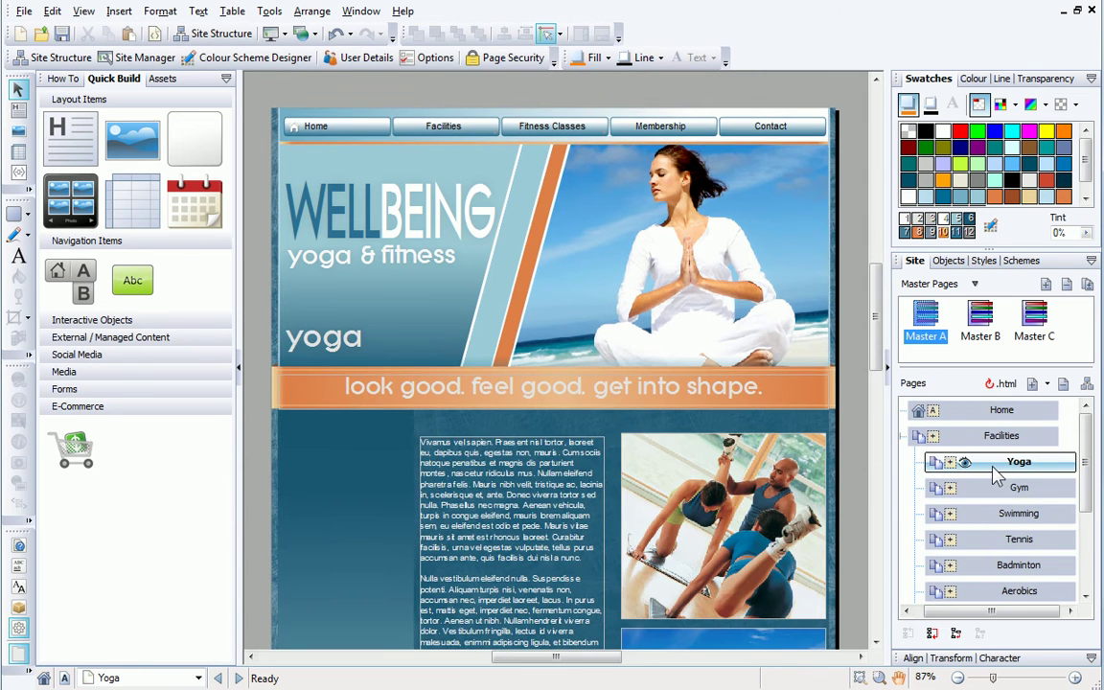
drag(881, 345, 895, 388)
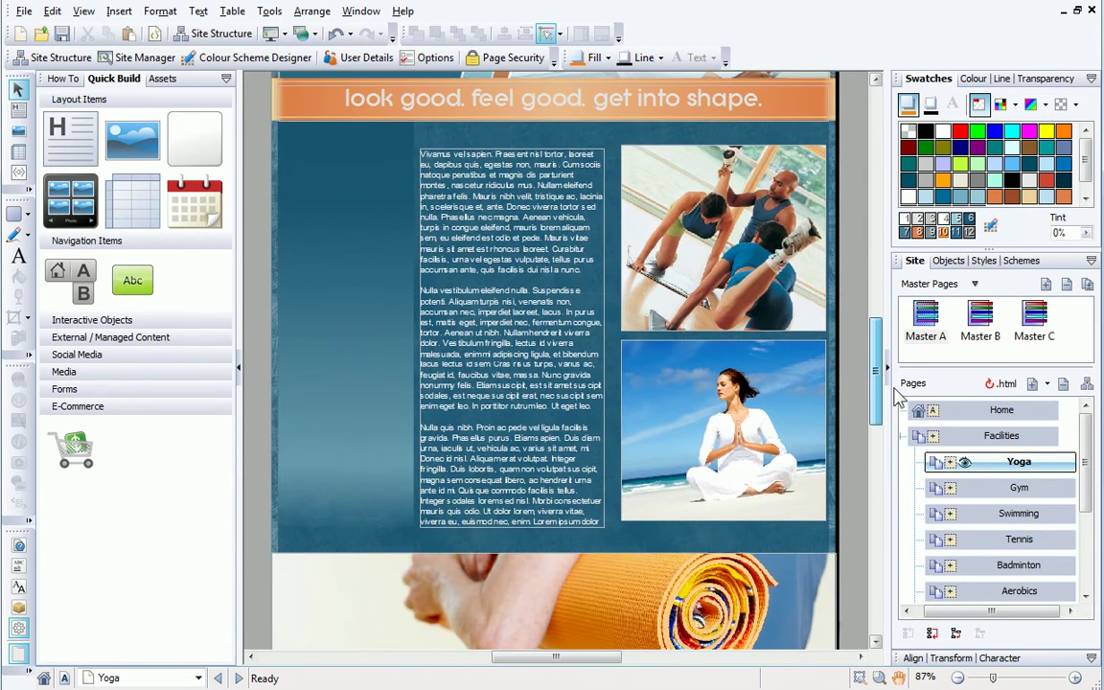
click(1018, 494)
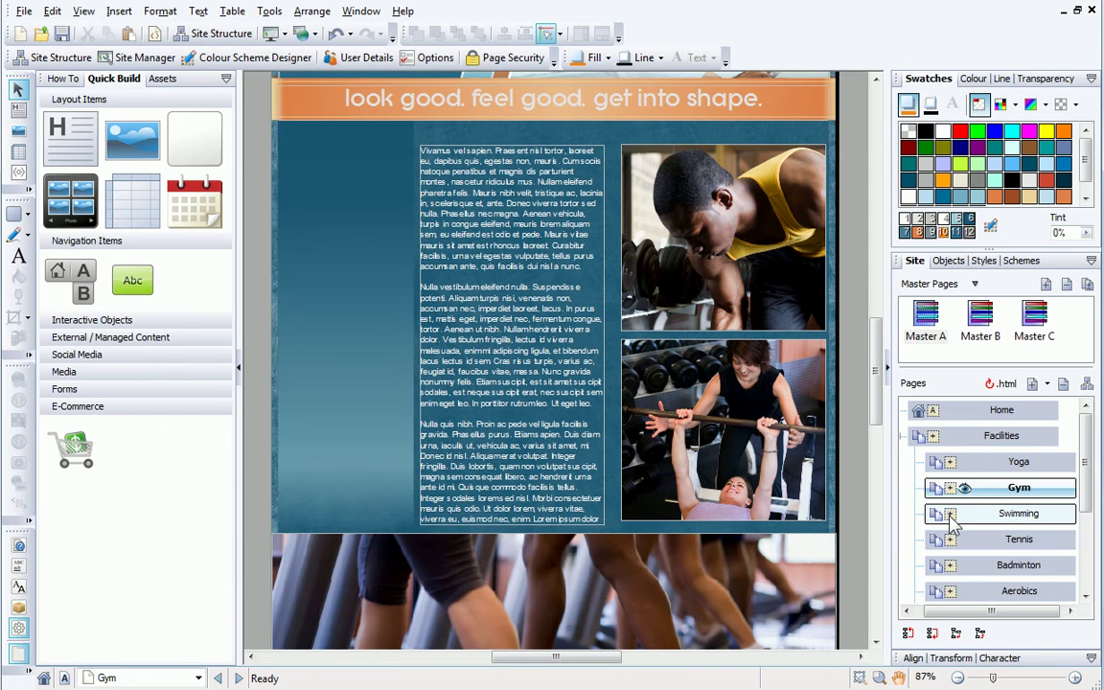
Drop a Quick Build navigation bar onto Master C and choose the Highlight 5 style
double_click(1035, 316)
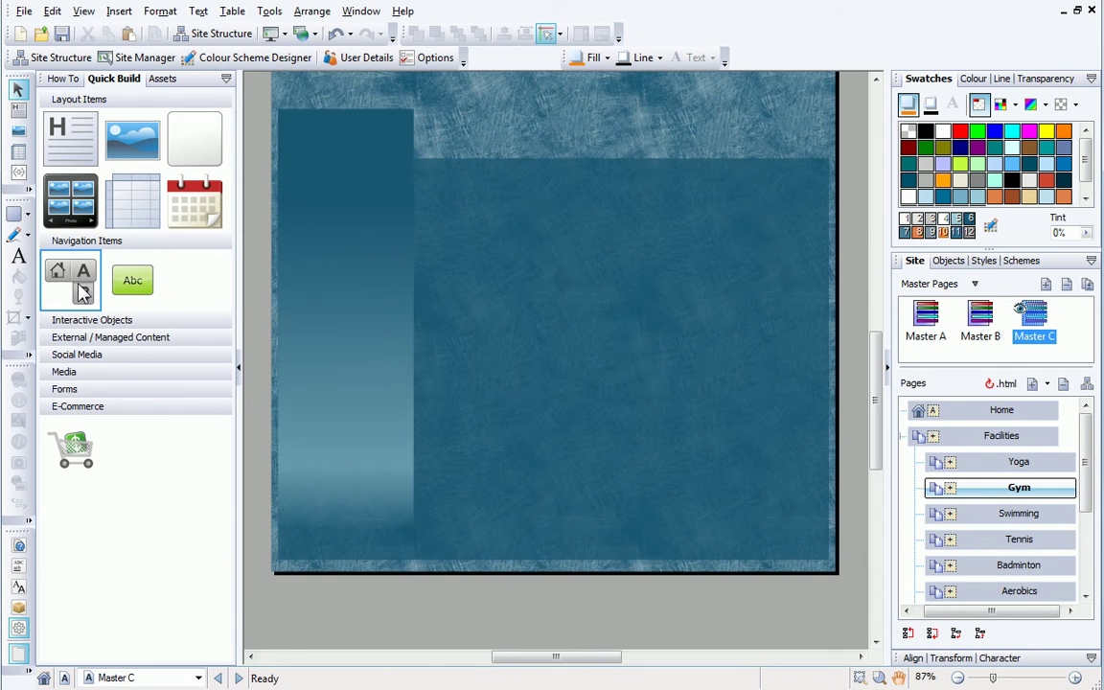
drag(81, 288, 323, 249)
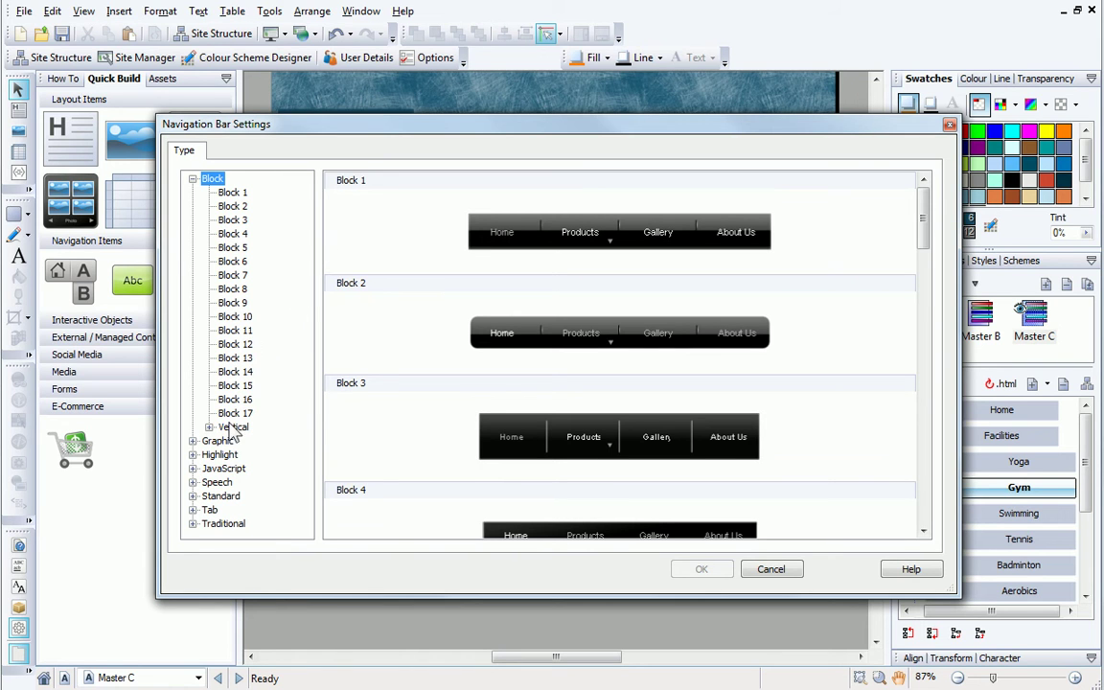
click(219, 454)
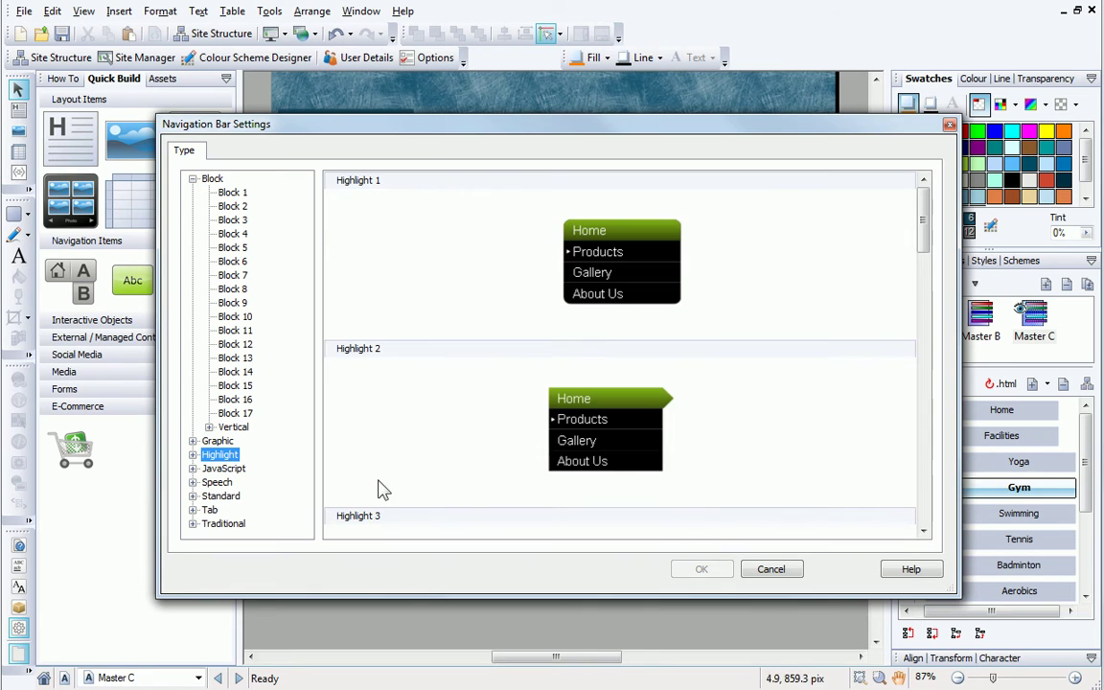
scroll(927, 254, down, 1)
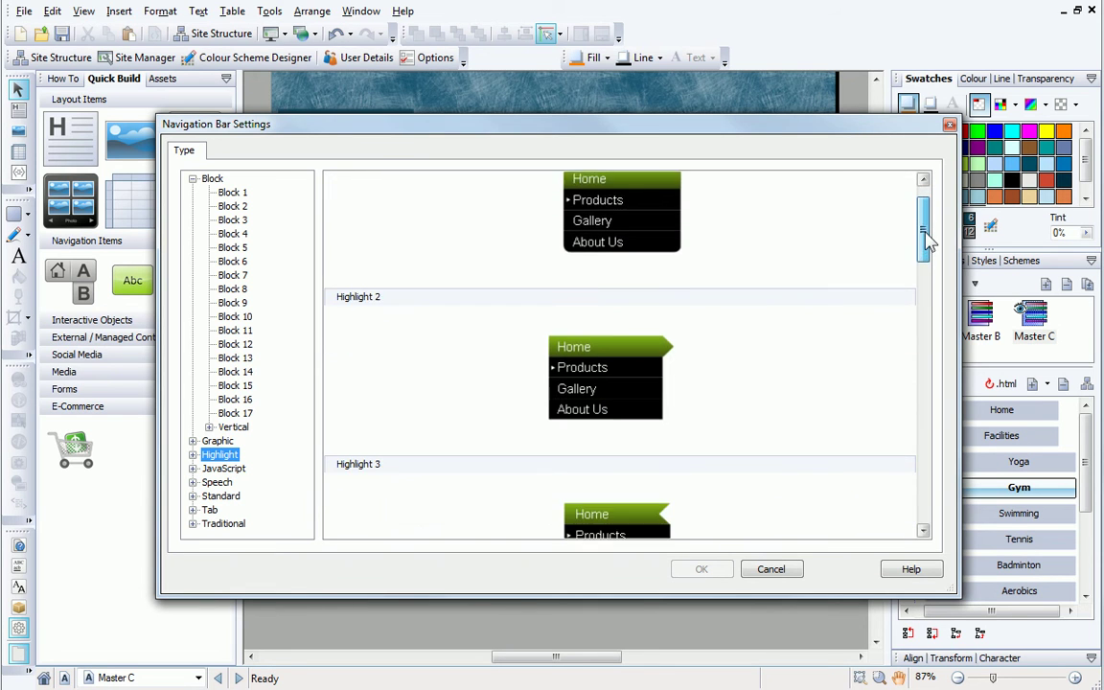
drag(929, 255, 932, 329)
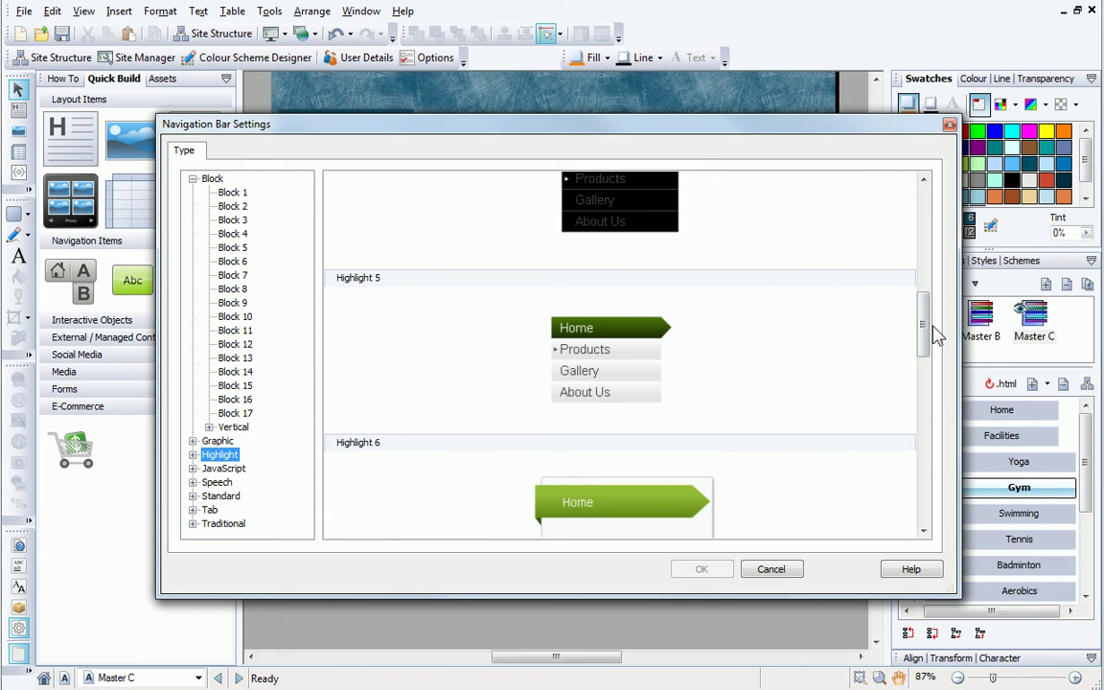
click(786, 321)
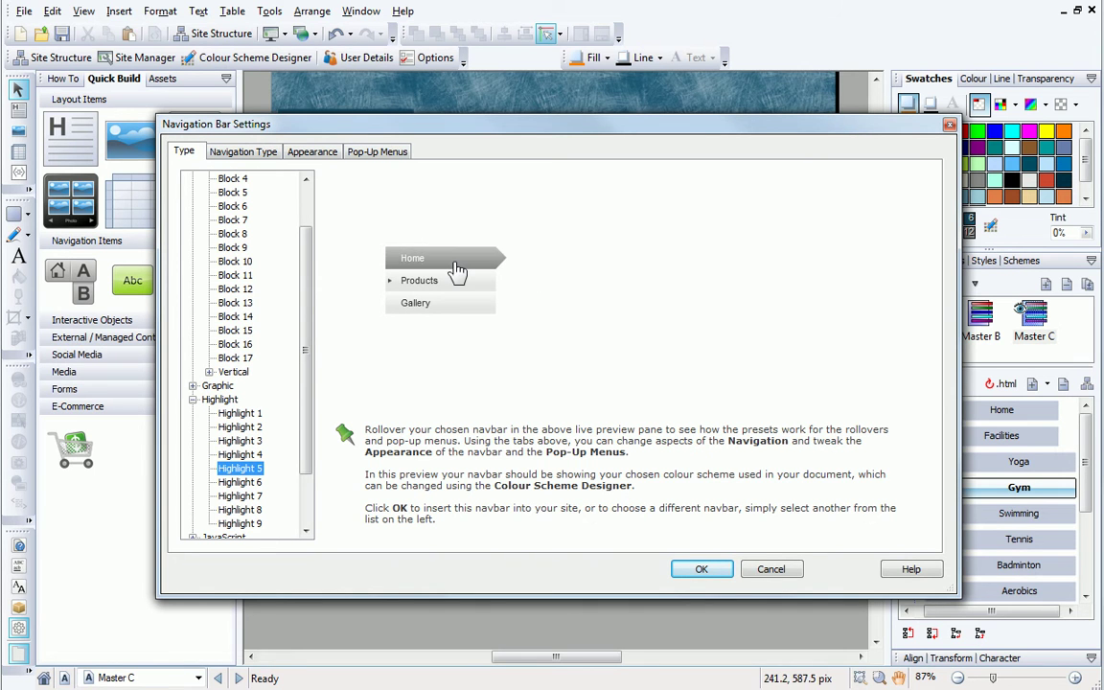
Set the navigation bar's navigation type to Same Level, based on site structure
click(244, 152)
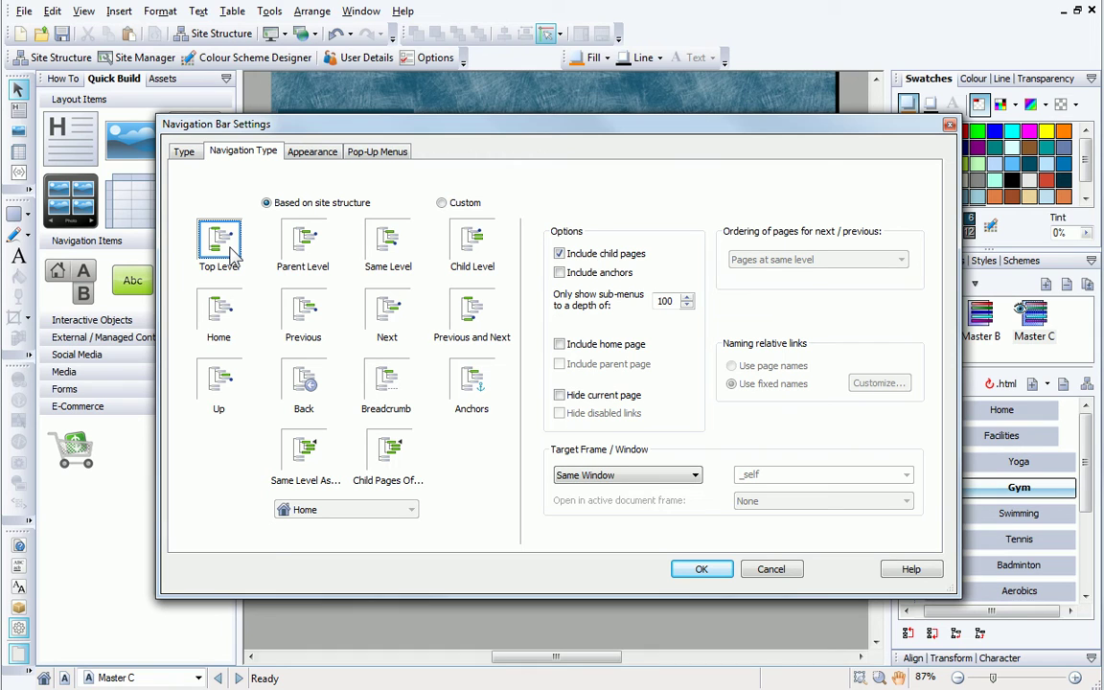
click(407, 266)
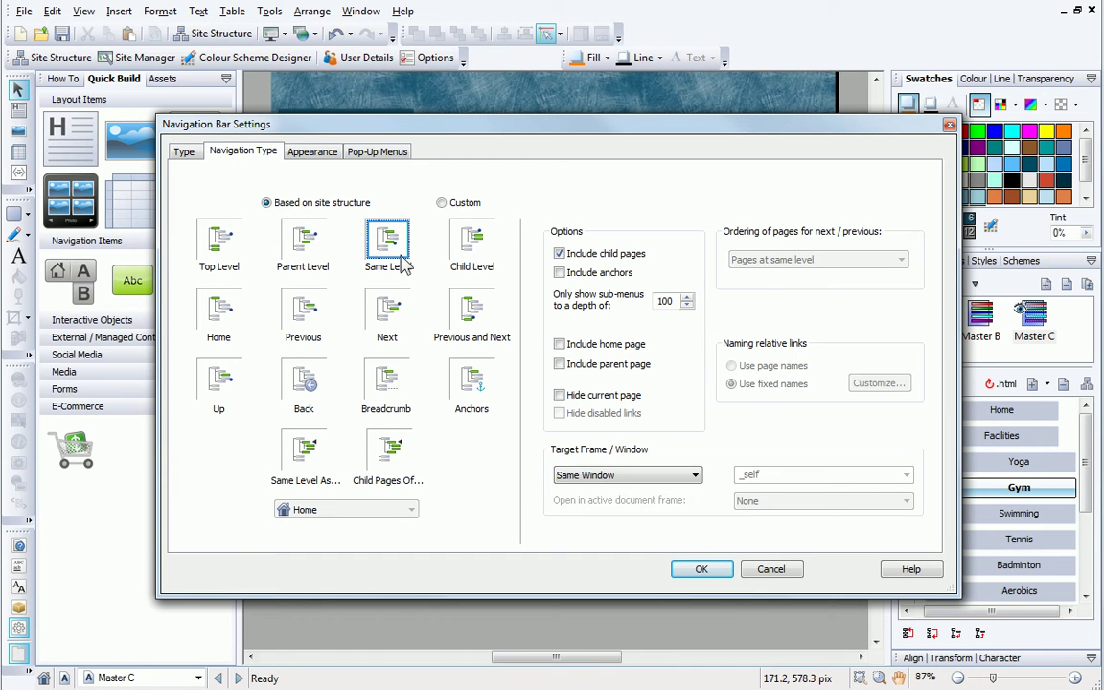
click(361, 153)
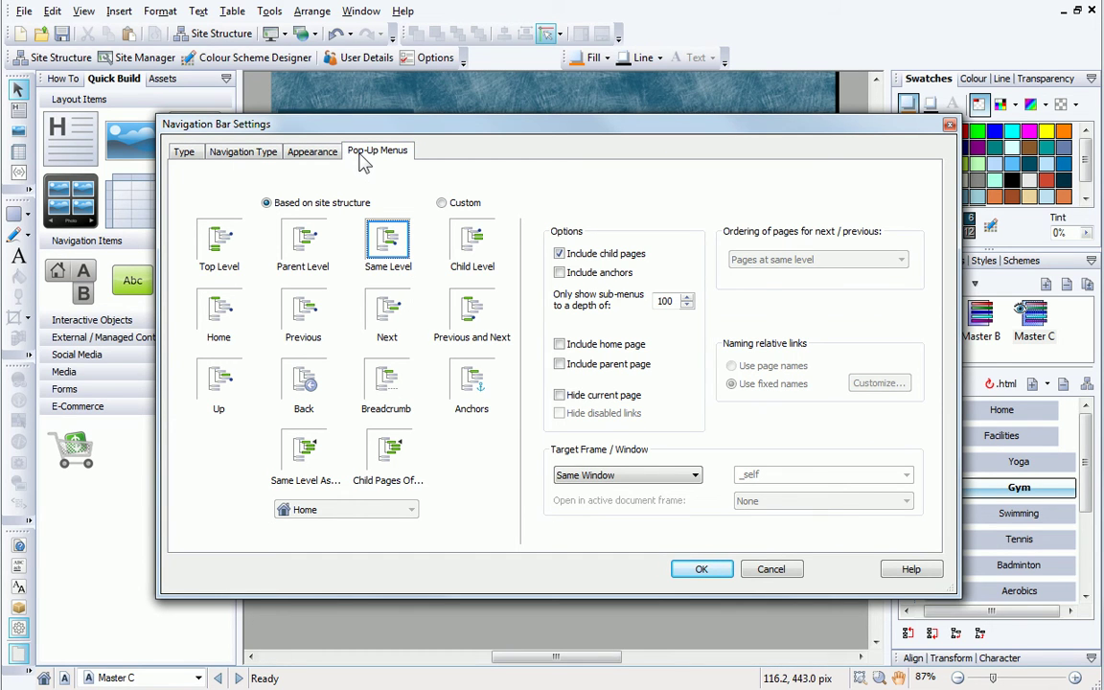
Make the navigation bar vertical with 175% button scale and a dark teal preview background, then apply
click(326, 161)
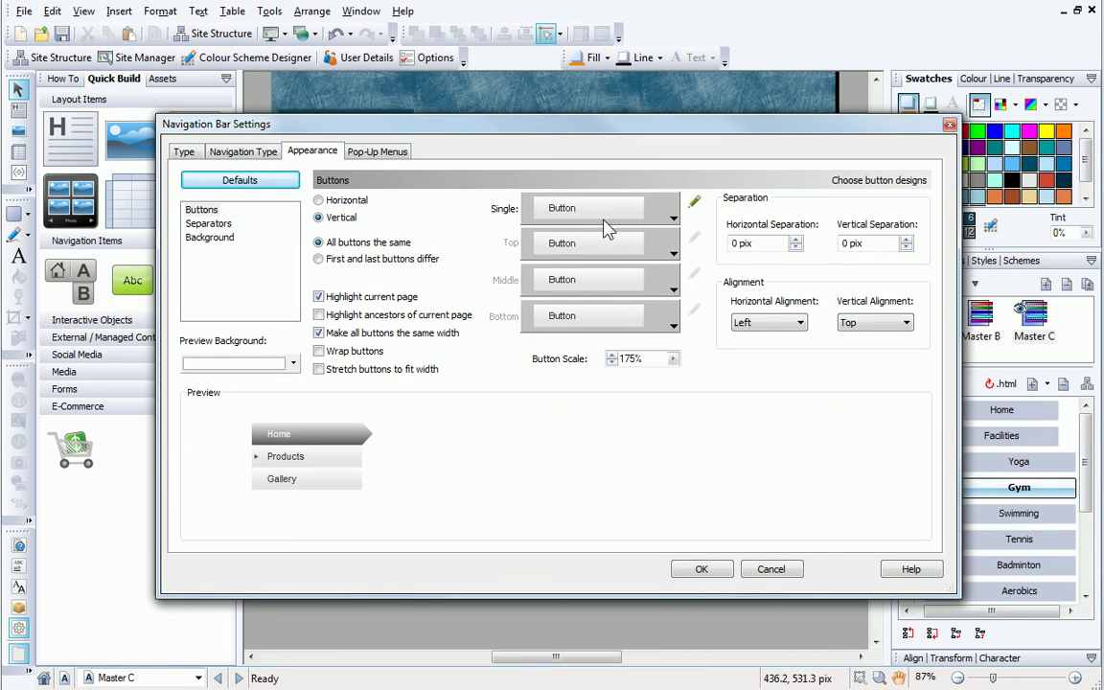
click(659, 216)
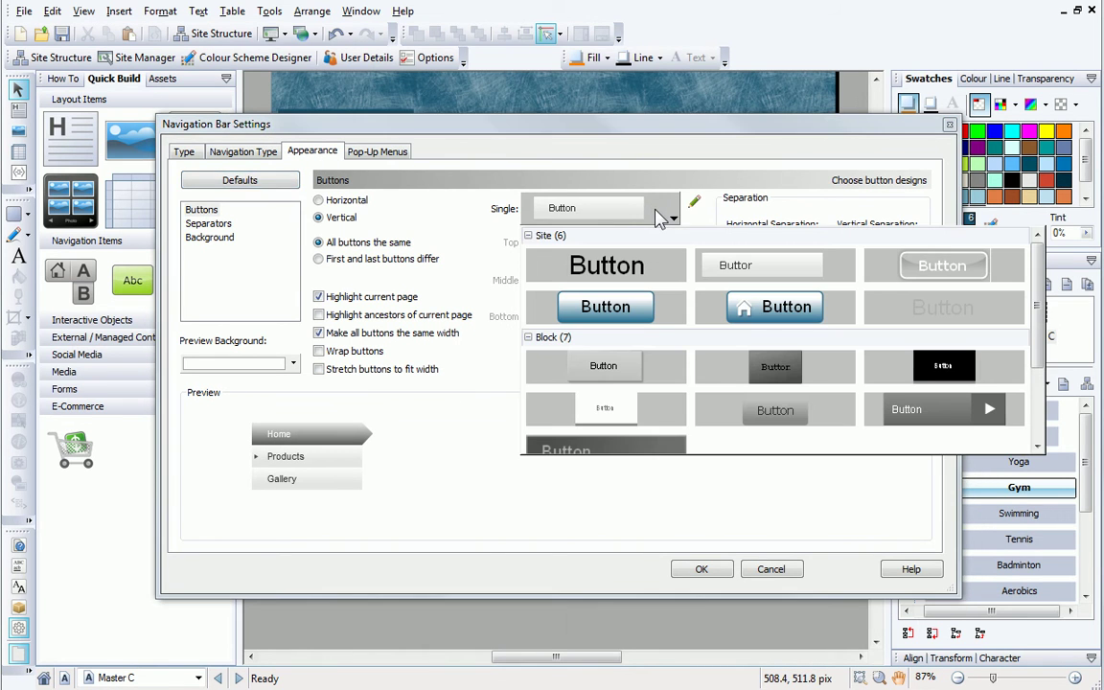
click(675, 217)
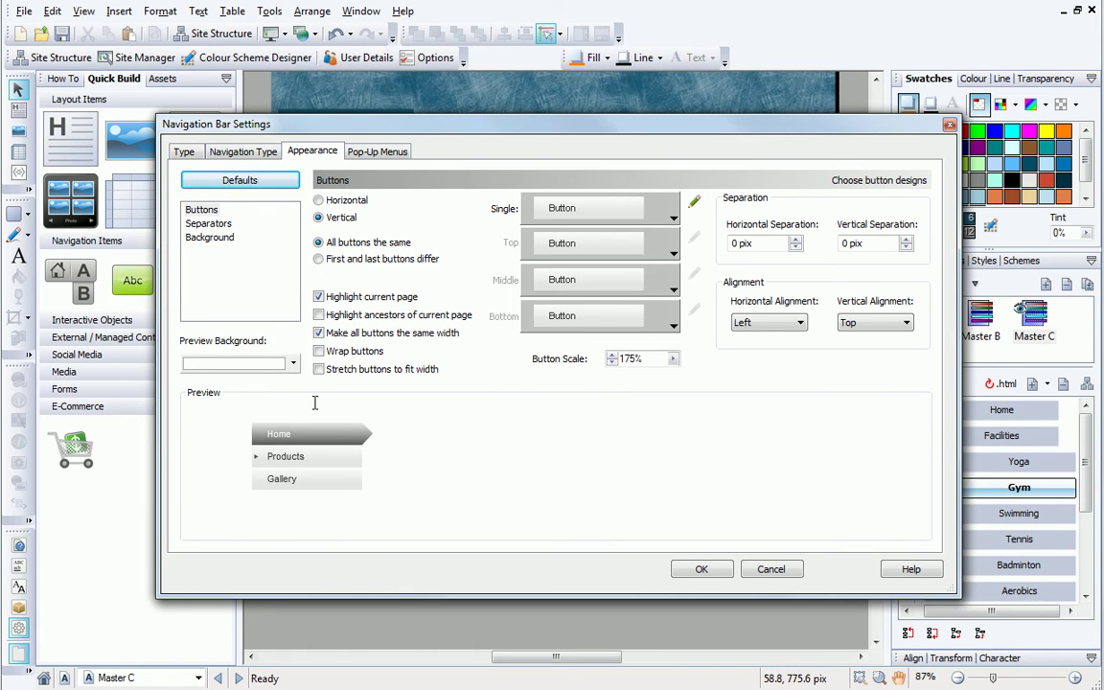
click(292, 365)
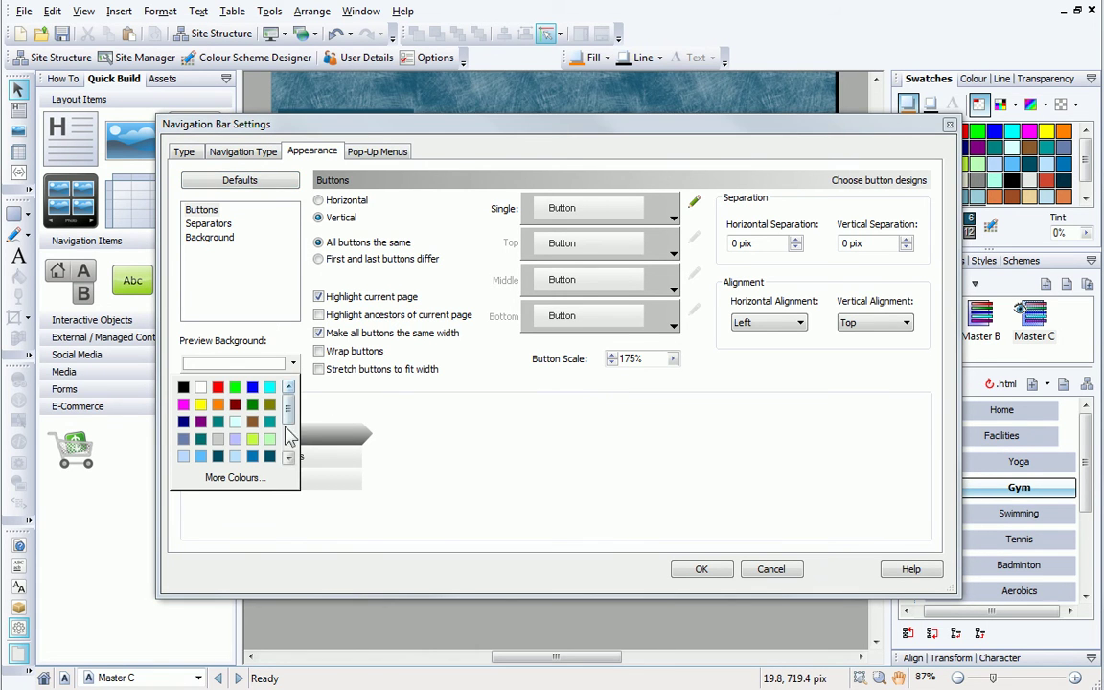
click(270, 458)
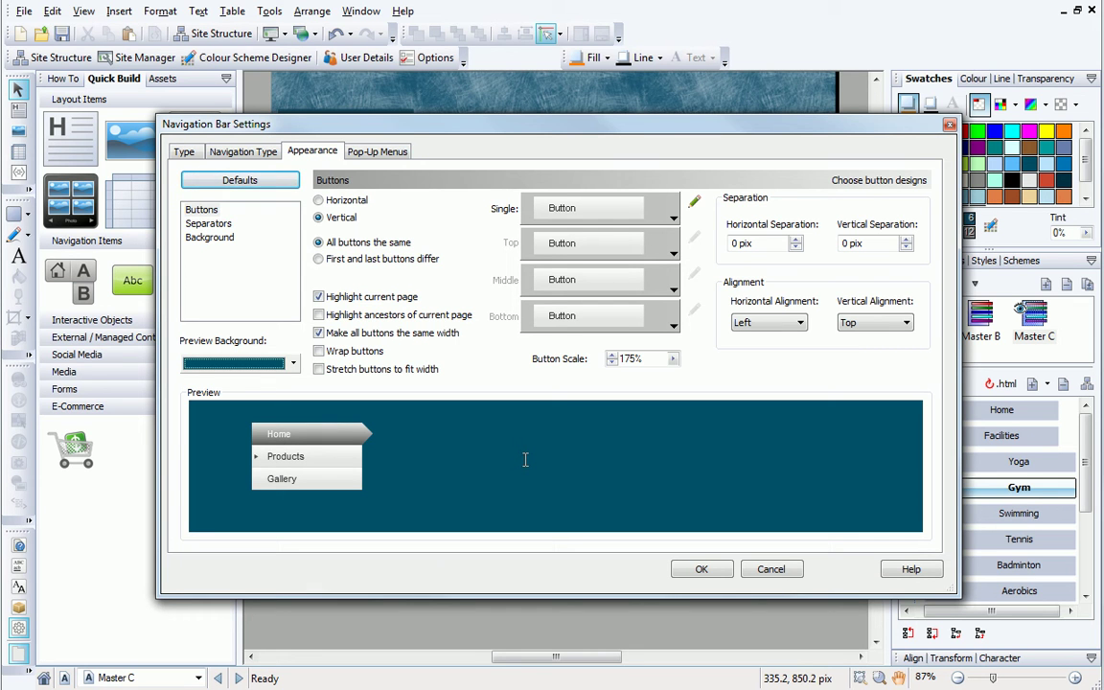
click(702, 569)
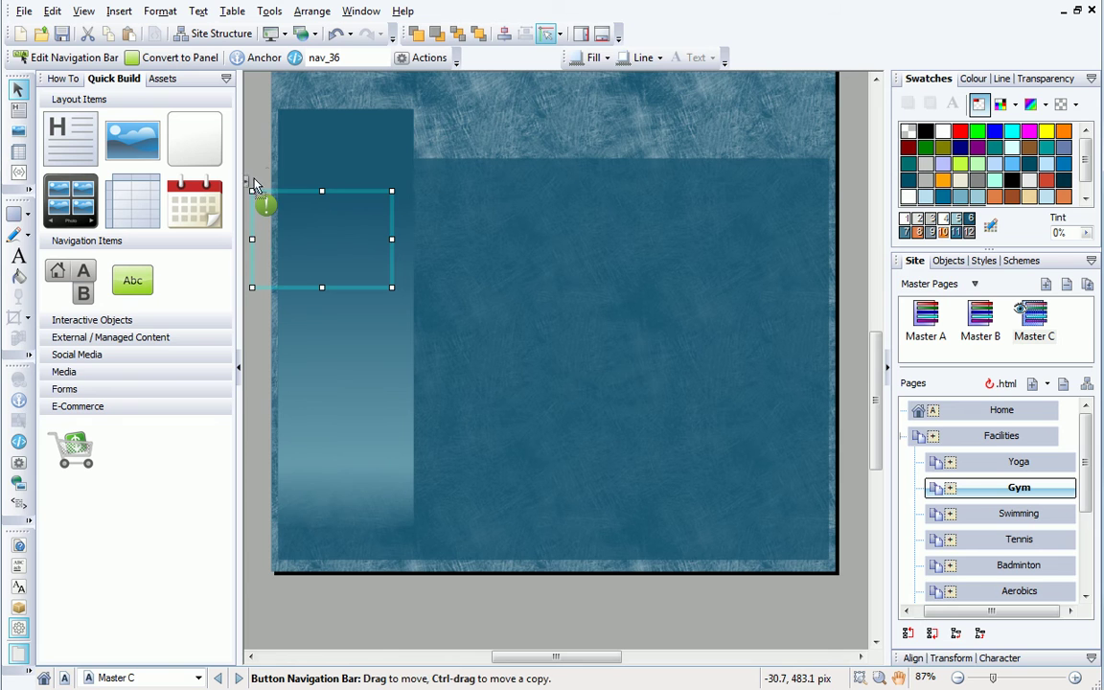
Move the navigation bar to the left column's top and stretch it to show Yoga through Spa
drag(254, 185, 278, 159)
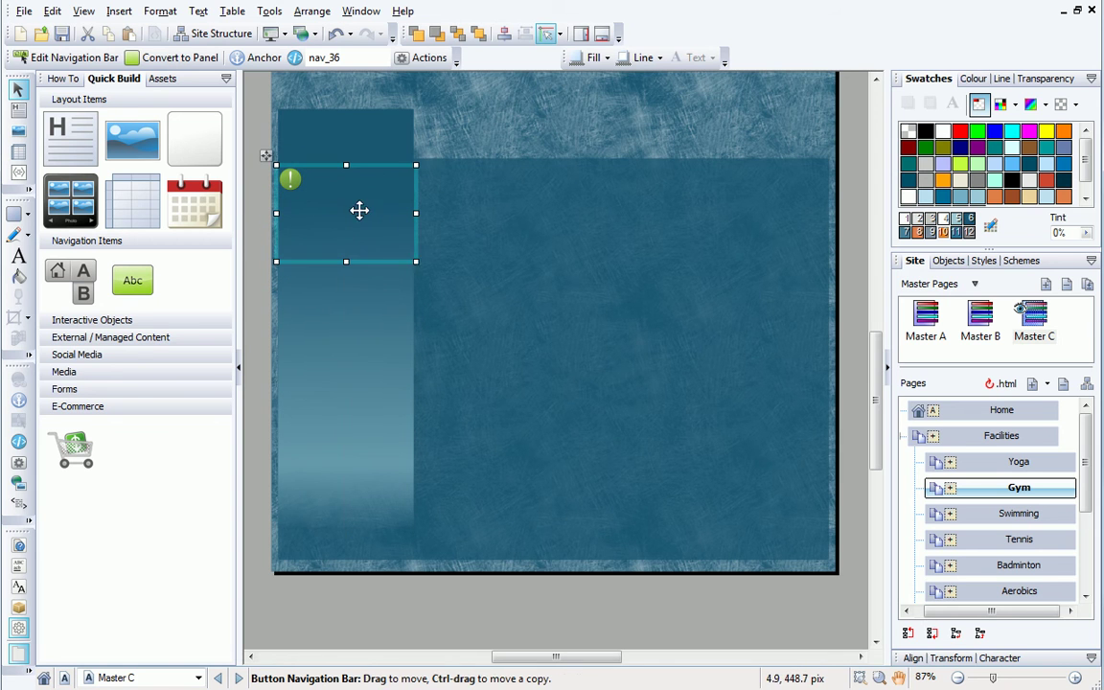
drag(418, 260, 445, 379)
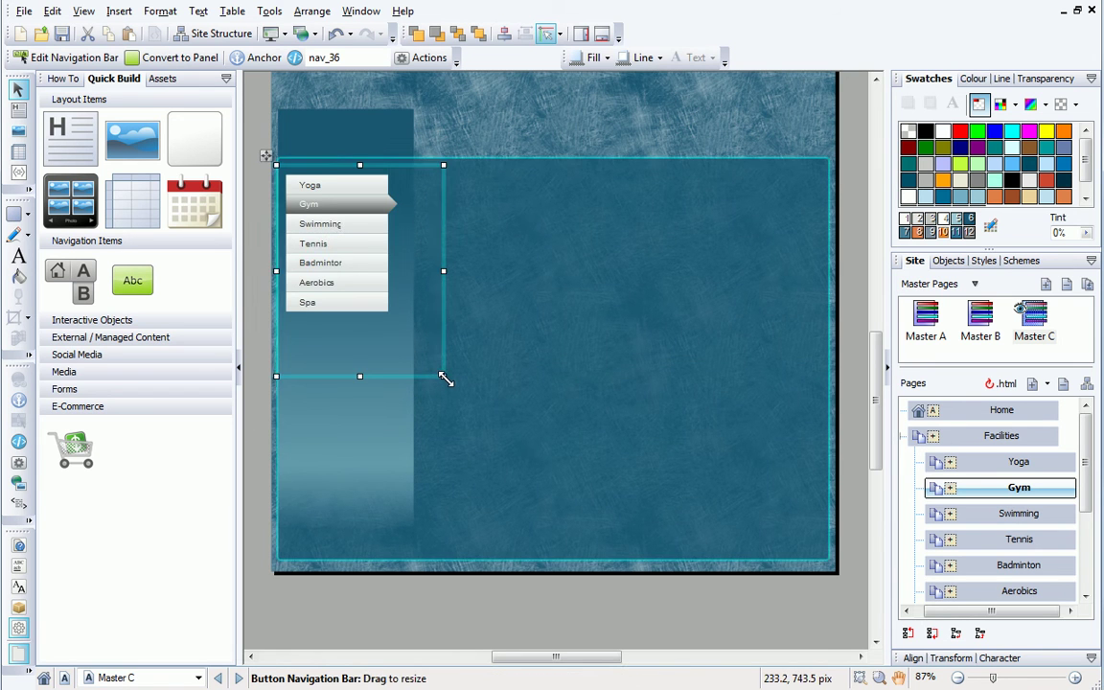
Check the side menu on the Gym and Yoga pages, then open Facilities scrolled to the top
double_click(987, 489)
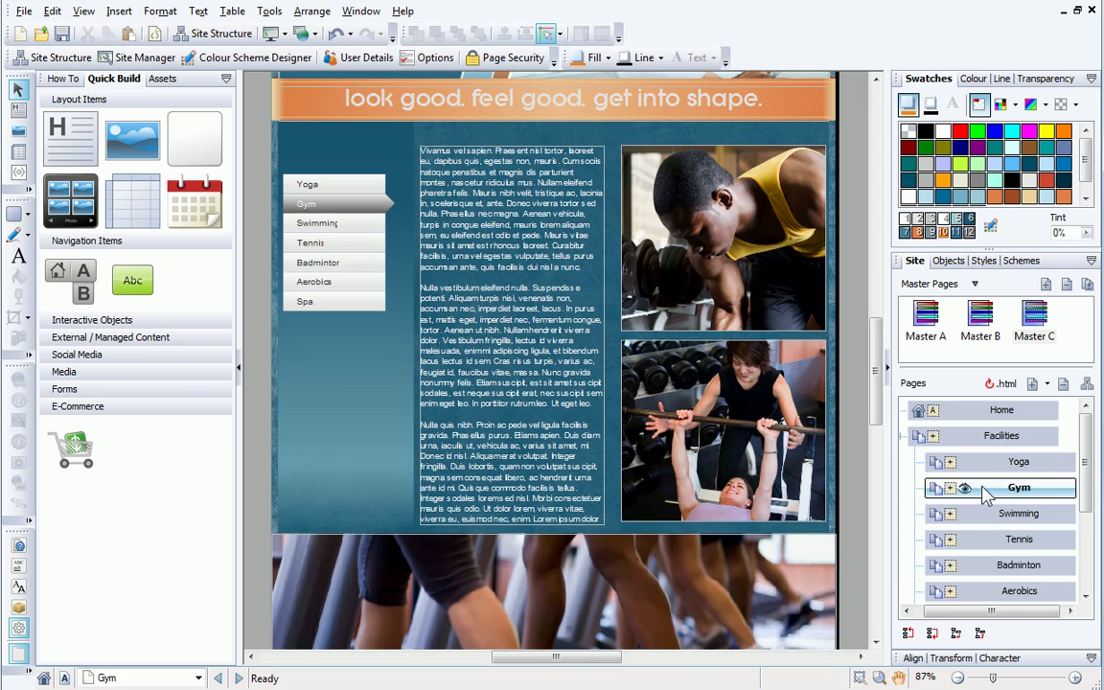
double_click(989, 465)
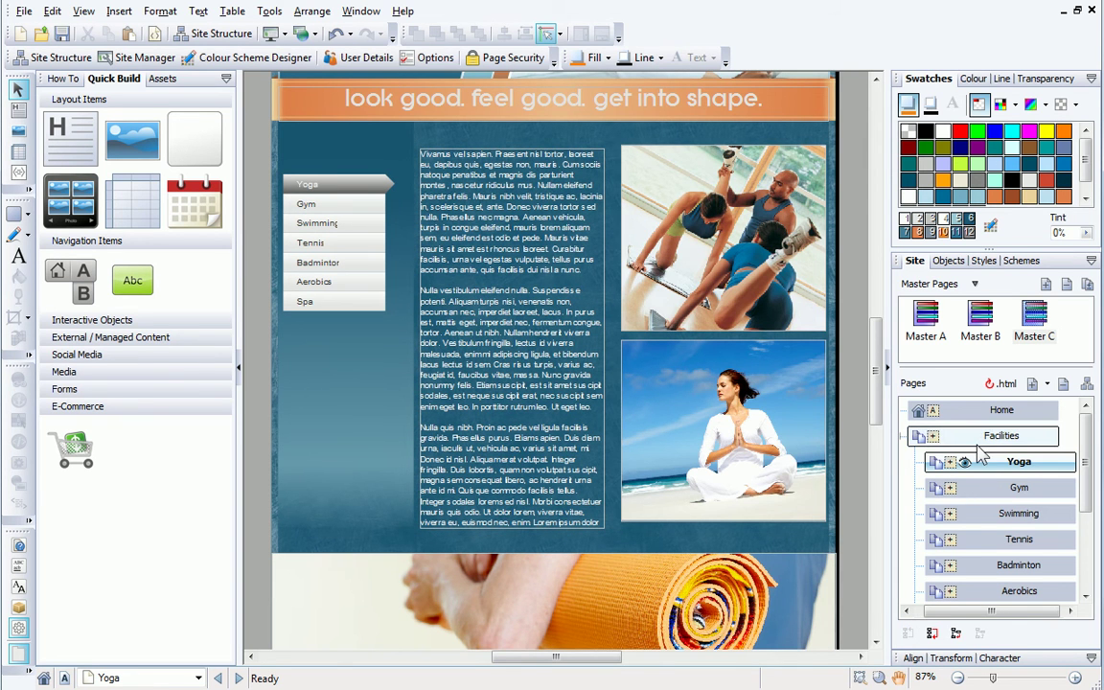
double_click(979, 443)
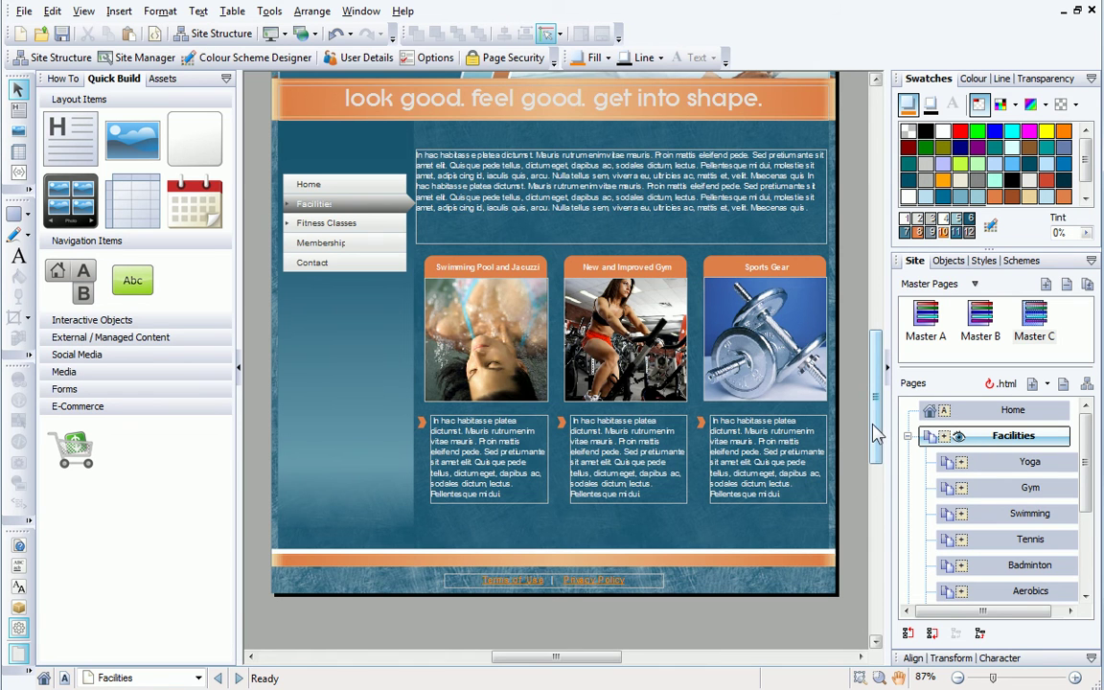
drag(879, 432, 865, 372)
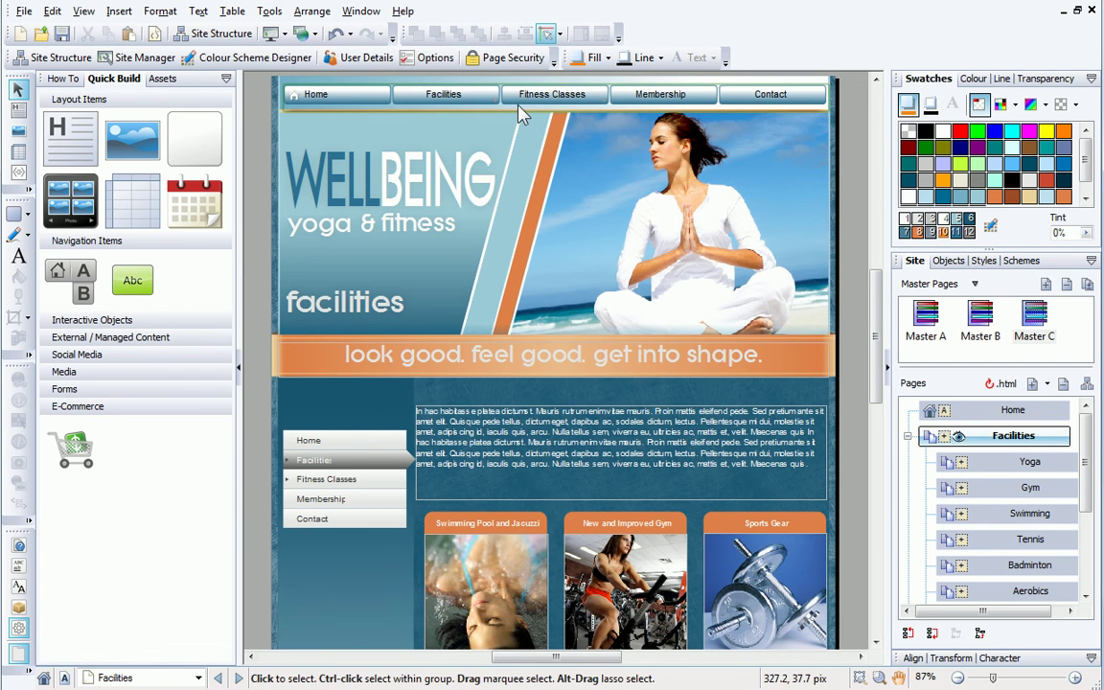
Select the Facilities page's navigation bar and promote it from the master page
click(399, 460)
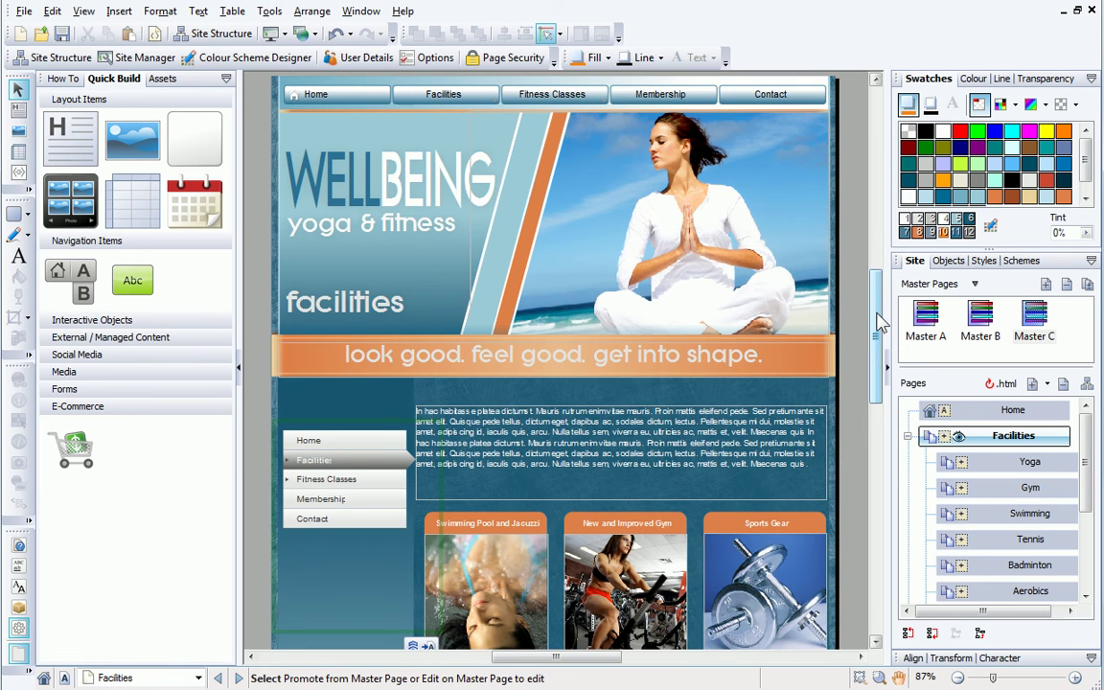
scroll(879, 310, down, 2)
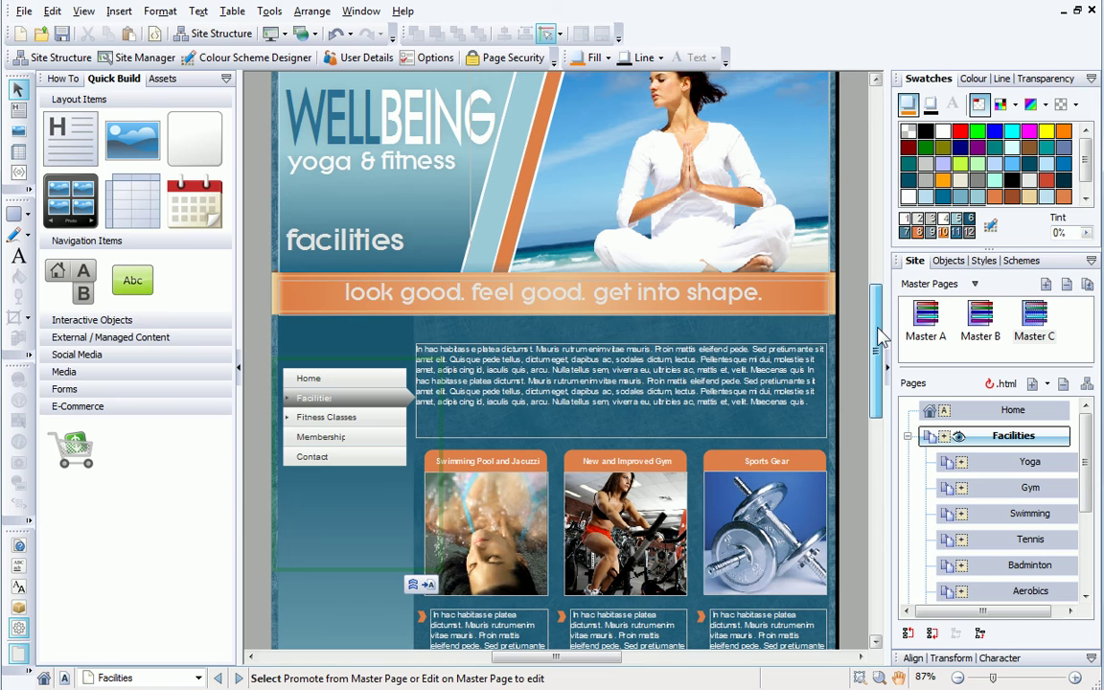
click(414, 587)
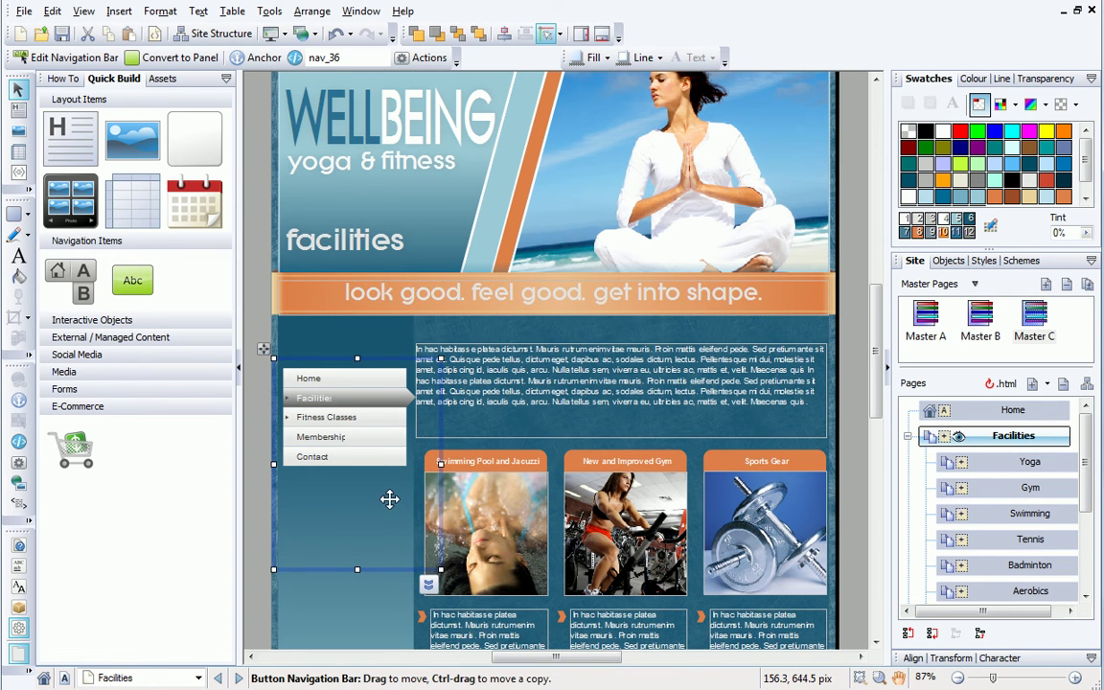
Switch the Facilities navigation bar to Child Level, listing Yoga through Spa, and launch the browser preview
click(74, 58)
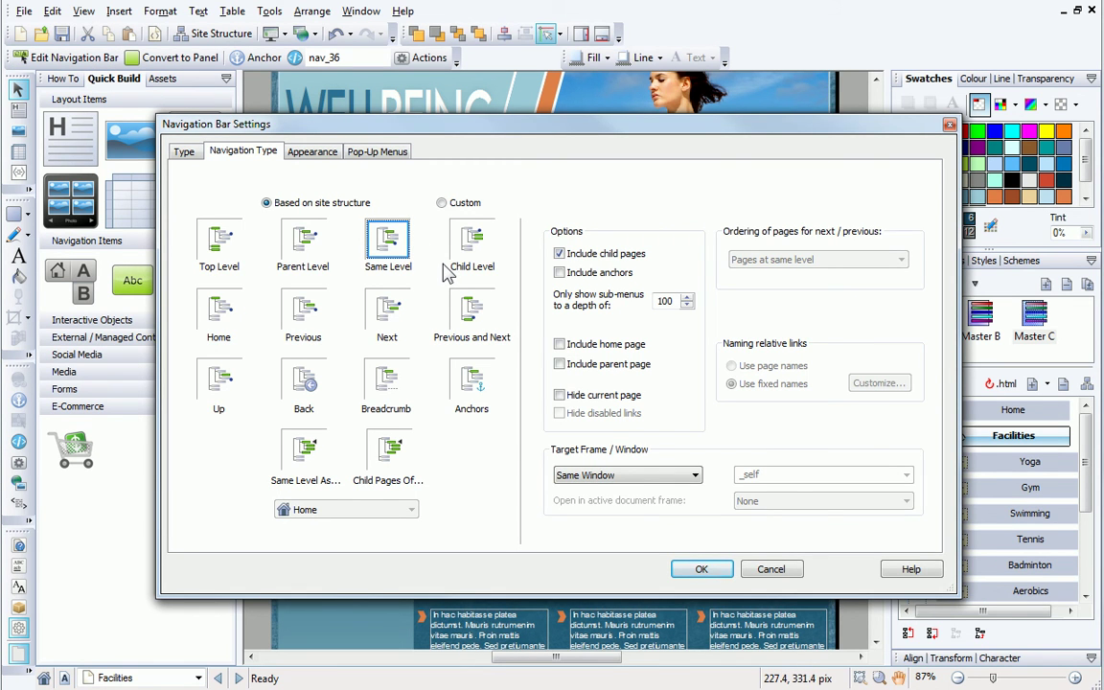
click(473, 243)
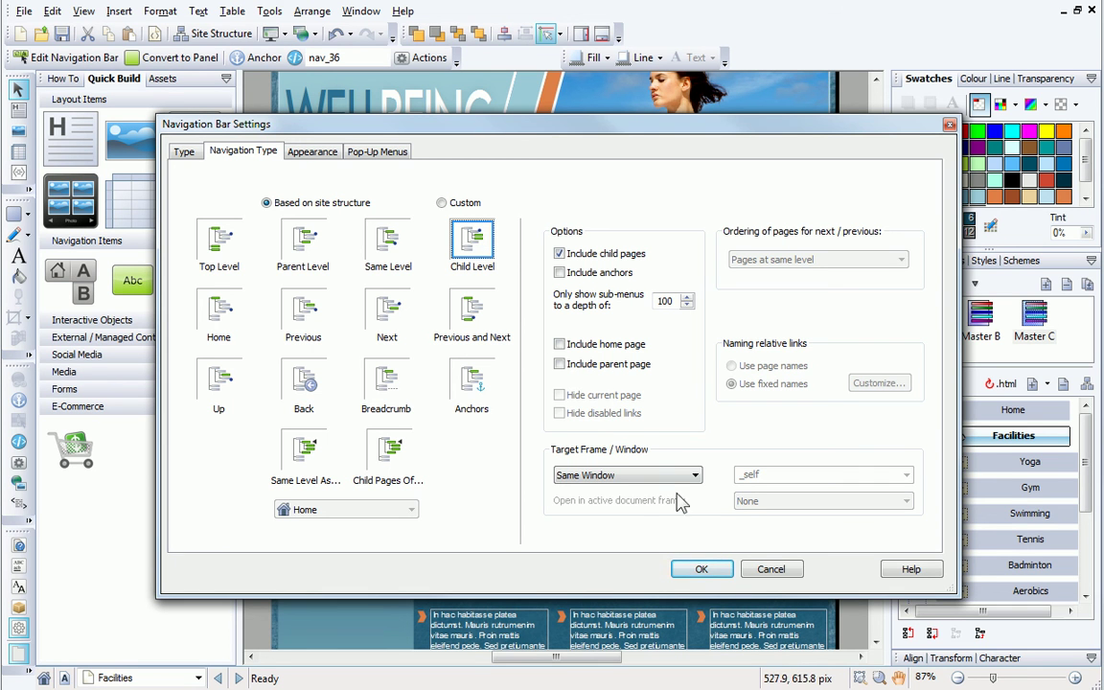
click(702, 570)
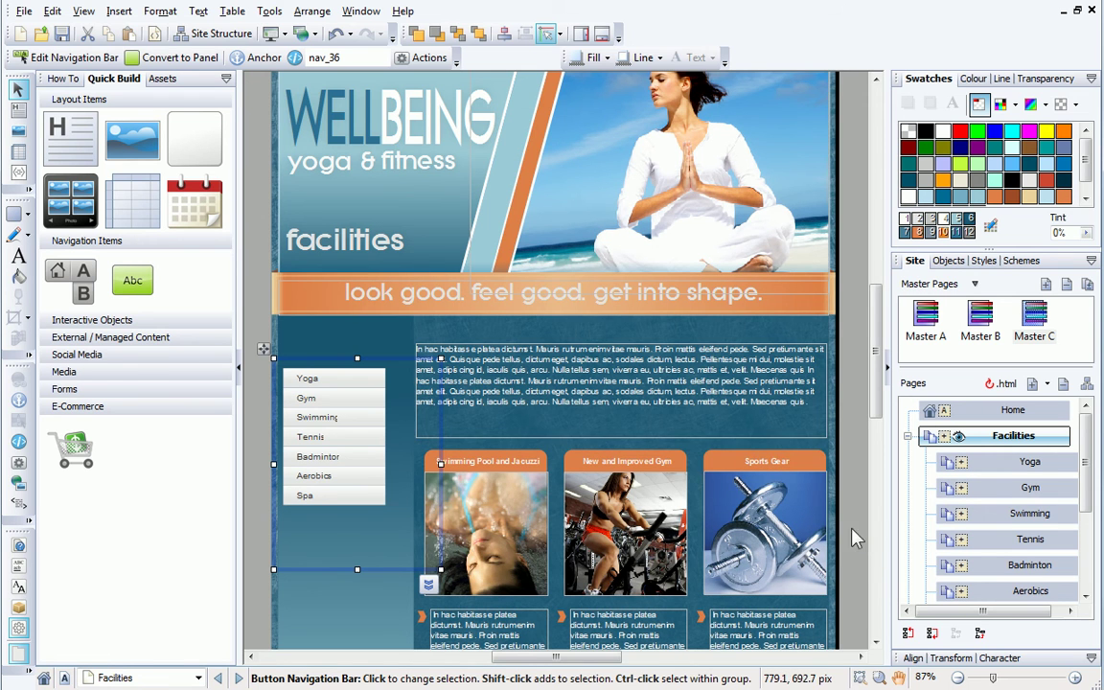
click(271, 33)
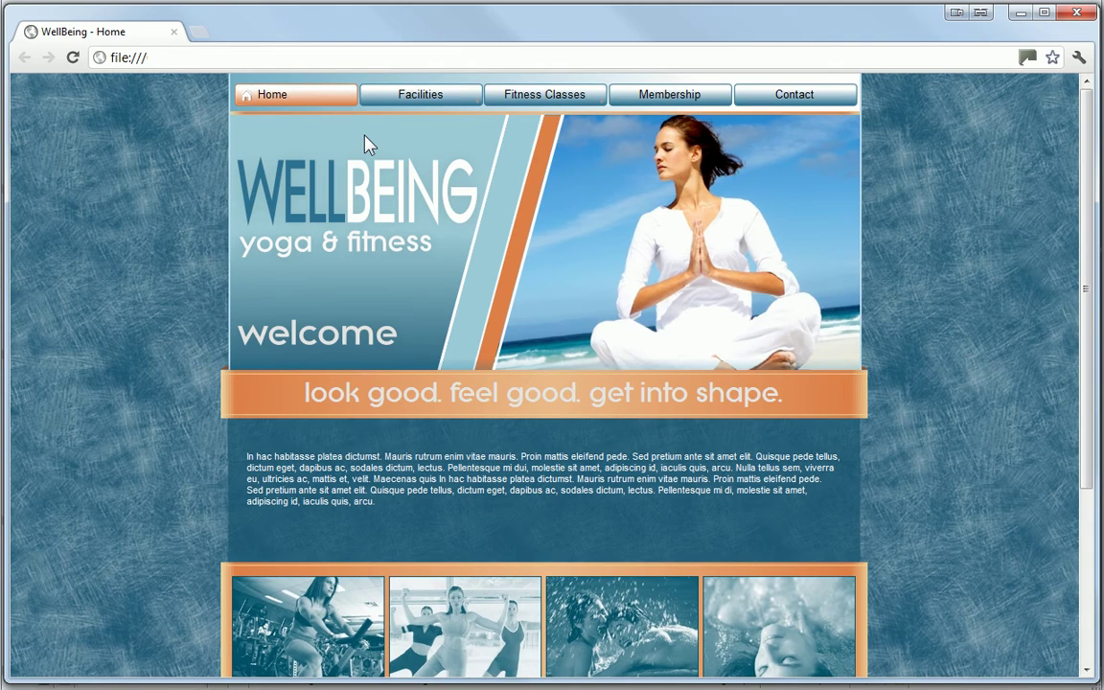
In the browser preview, visit Facilities, Yoga and Gym via the side menu, then return to Facilities
click(425, 98)
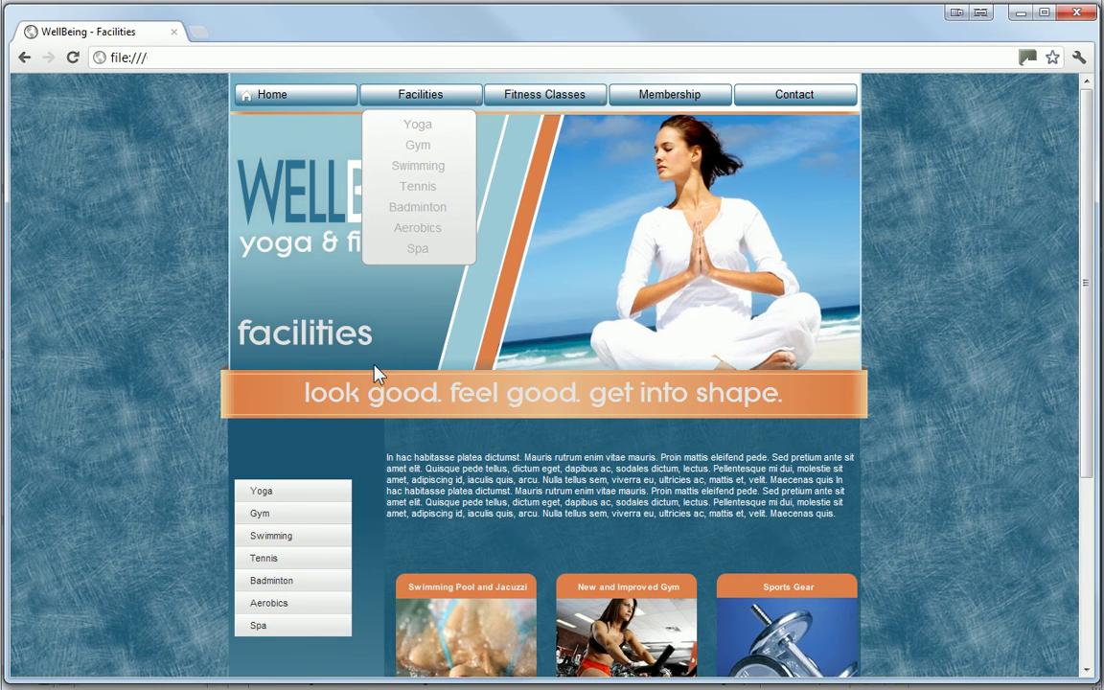
click(342, 487)
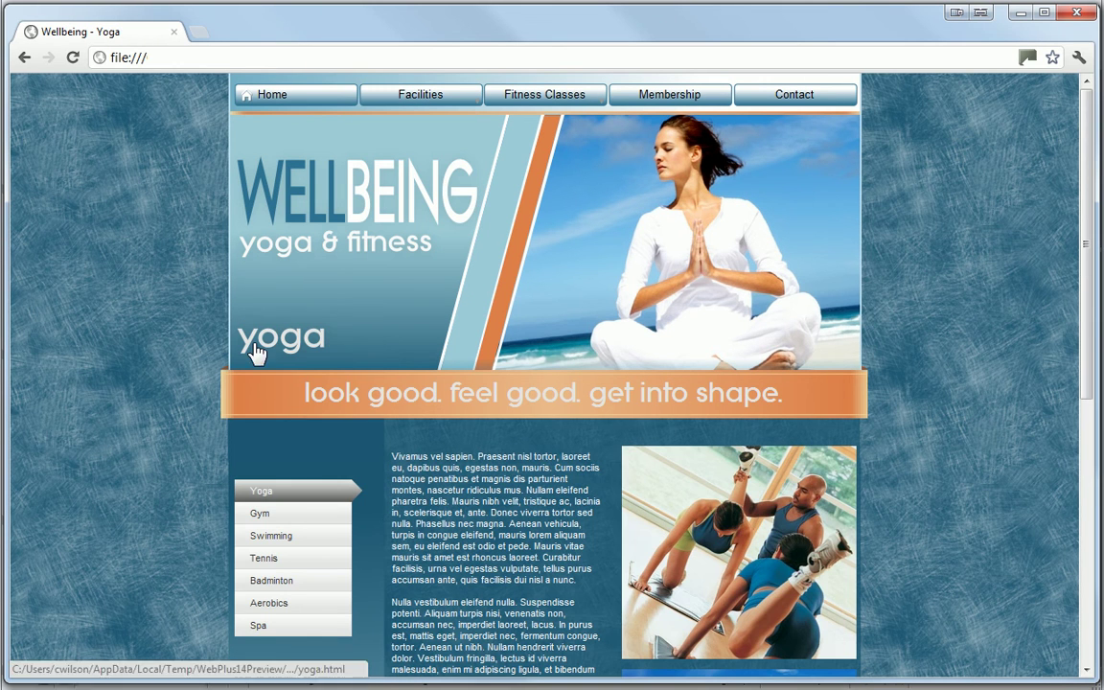
click(273, 513)
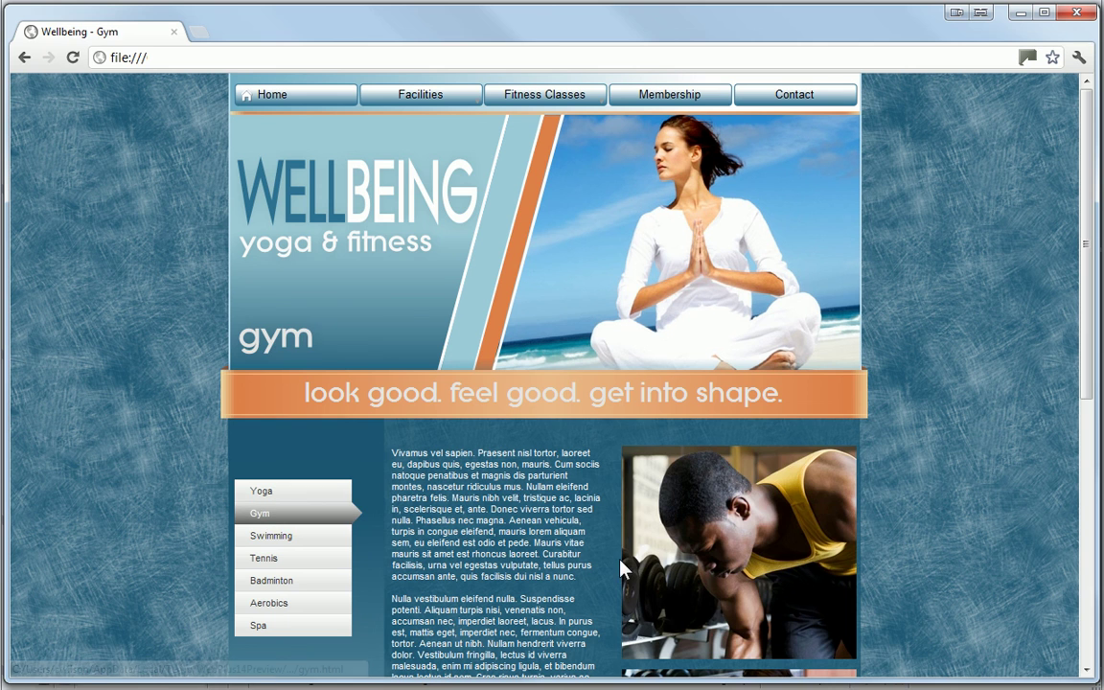
click(407, 95)
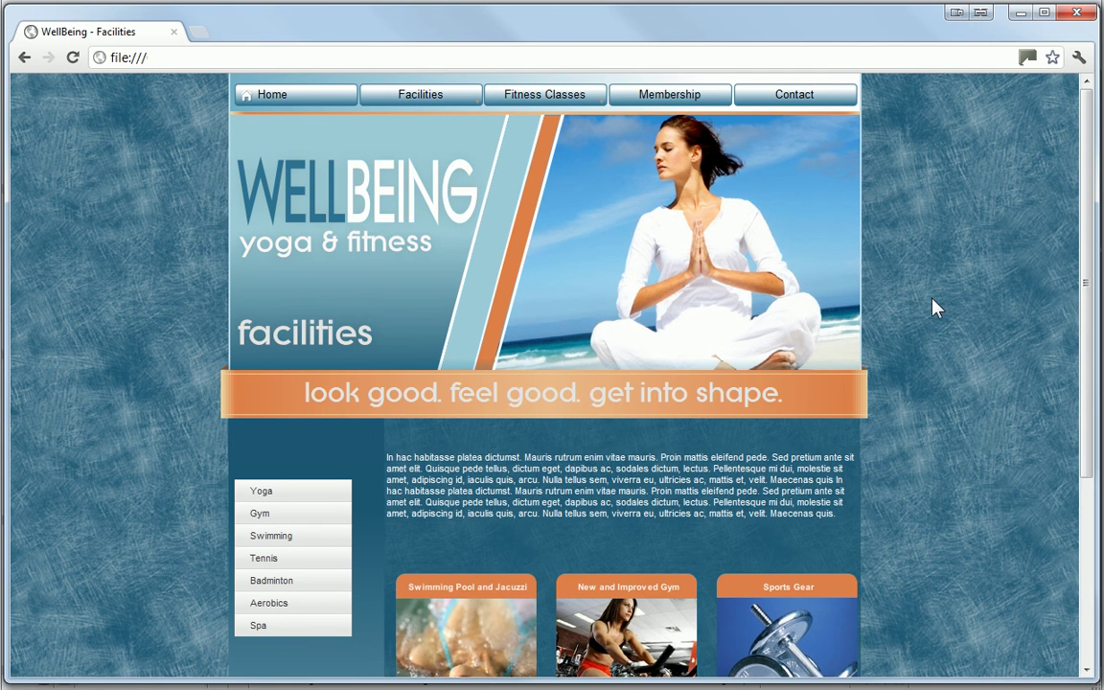